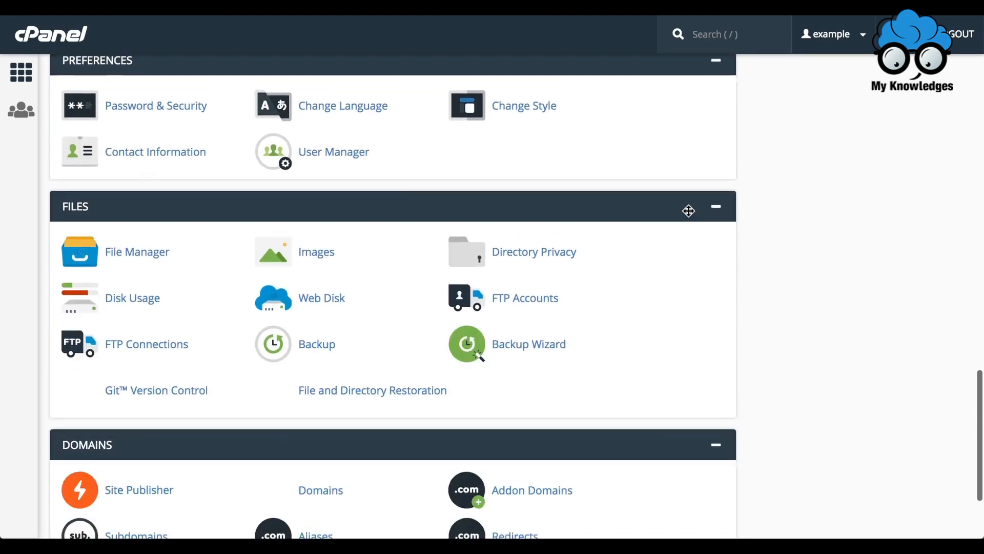
- Start a new Web Disk account with the chosen username on the example.com domain
left_click(322, 300)
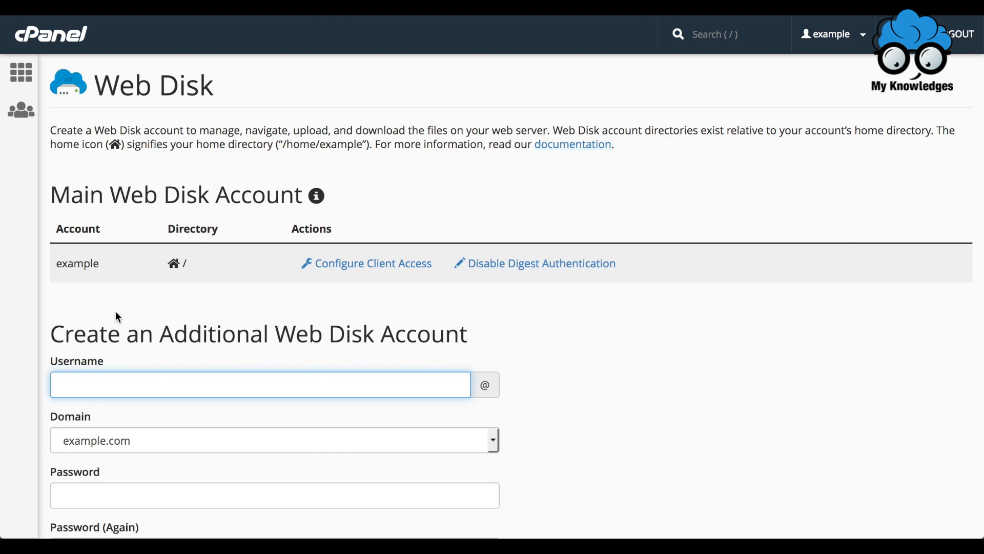
type("roygribbleston")
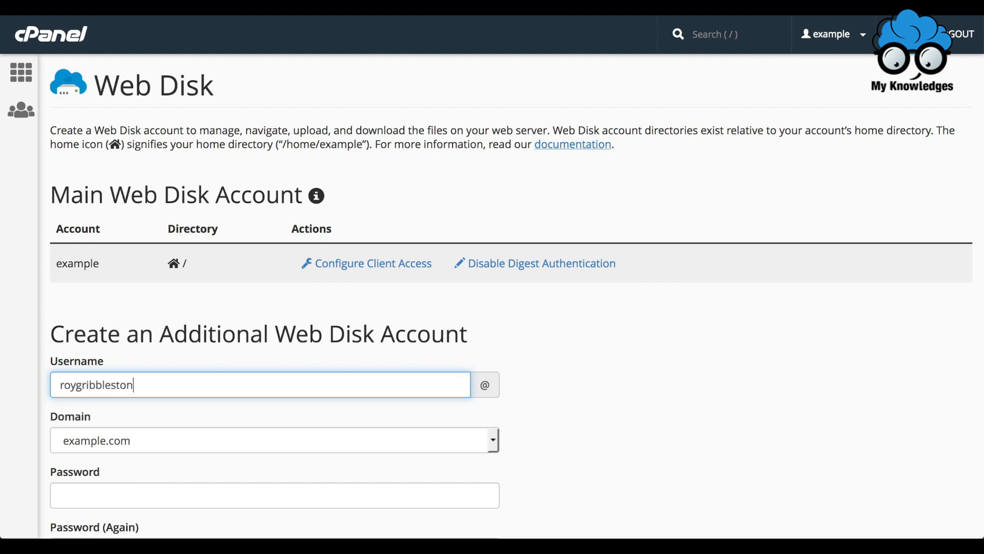
left_click(495, 442)
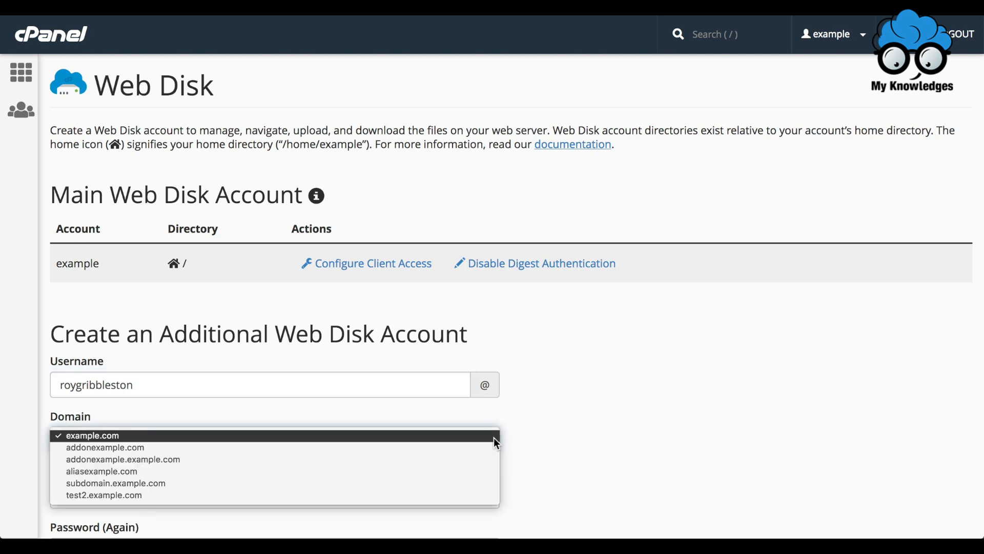
left_click(463, 436)
scroll(463, 437, "down", 5)
scroll(462, 437, "down", 1)
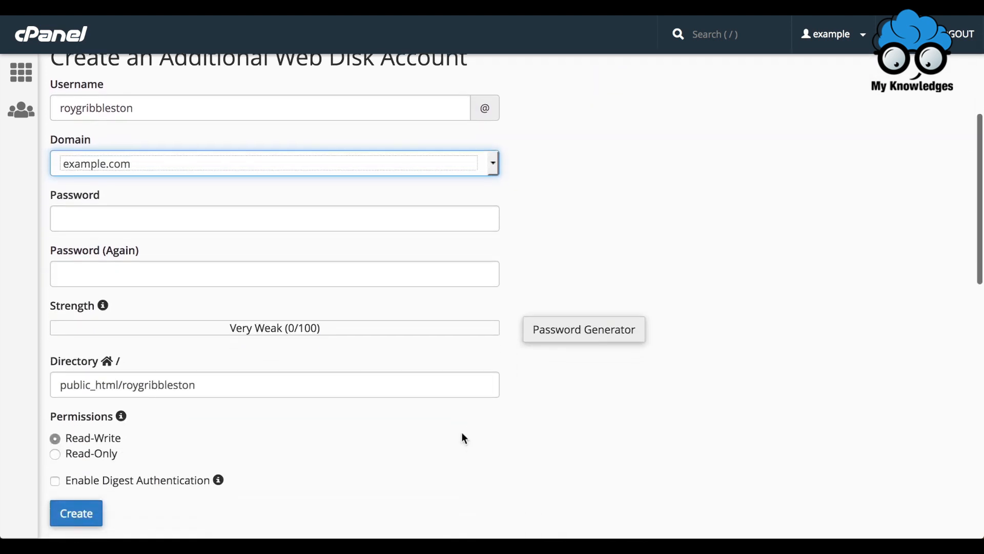
- Enter the account password and confirm it, rated Weak (38/100)
left_click(375, 215)
type("••••••••")
key("Tab")
type("••••••••")
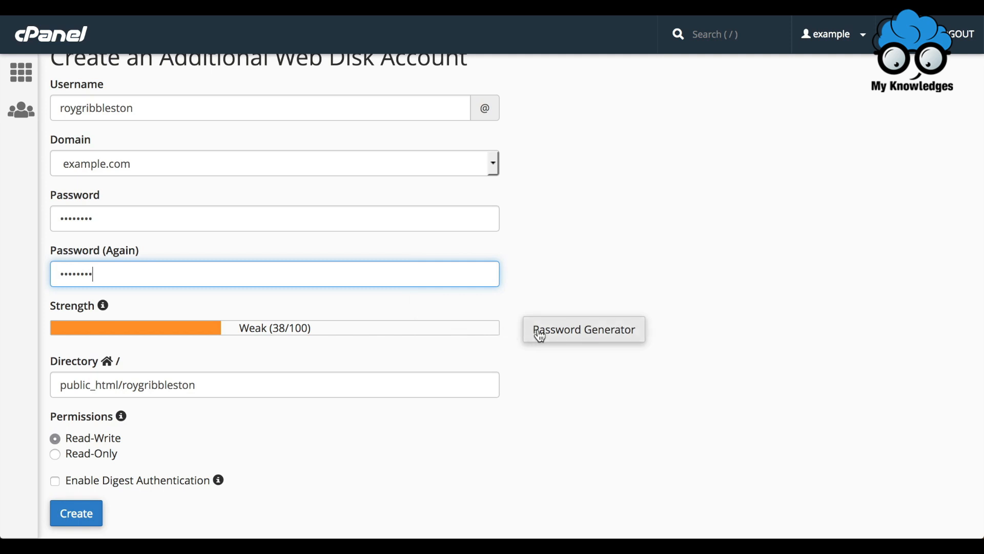
left_click(562, 339)
left_click(439, 265)
left_click(439, 264)
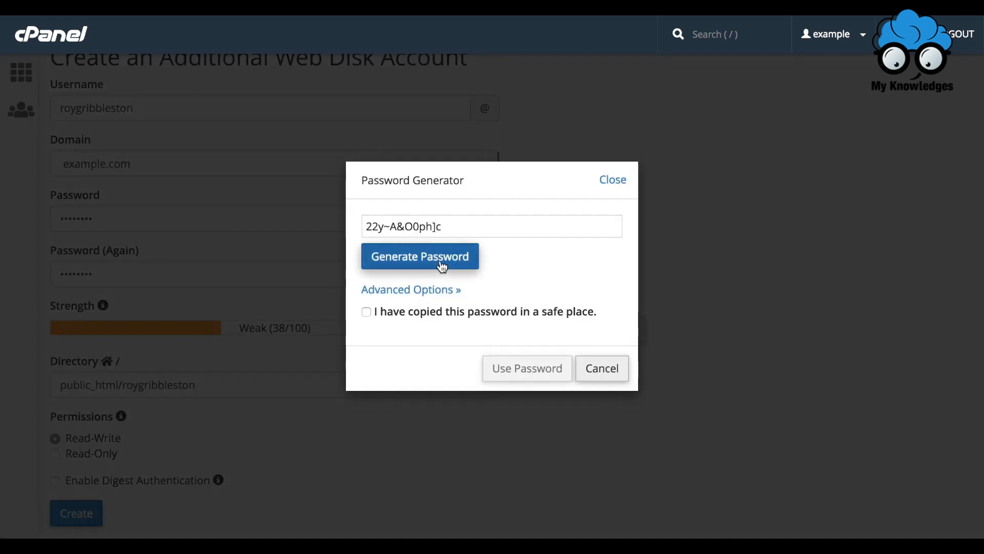
left_click(369, 313)
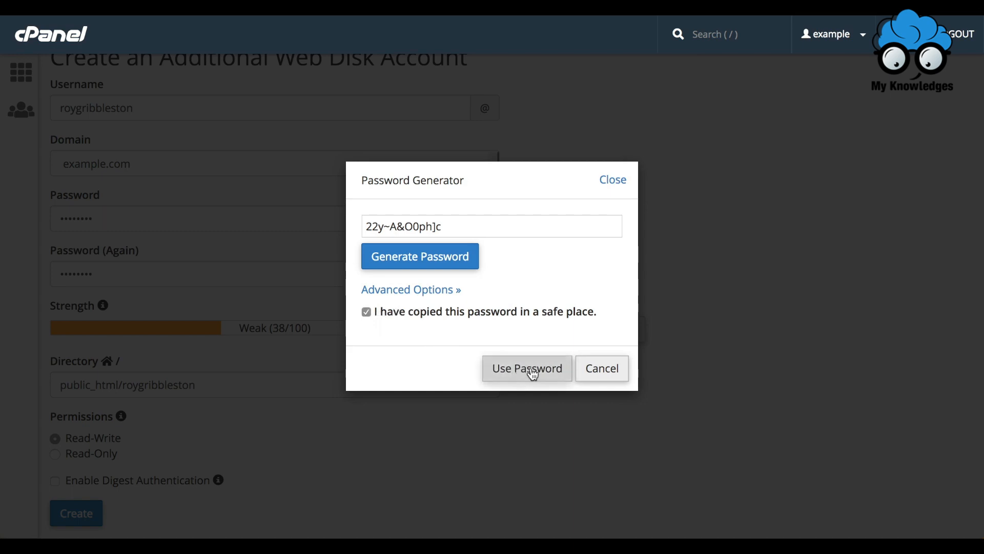
left_click(611, 378)
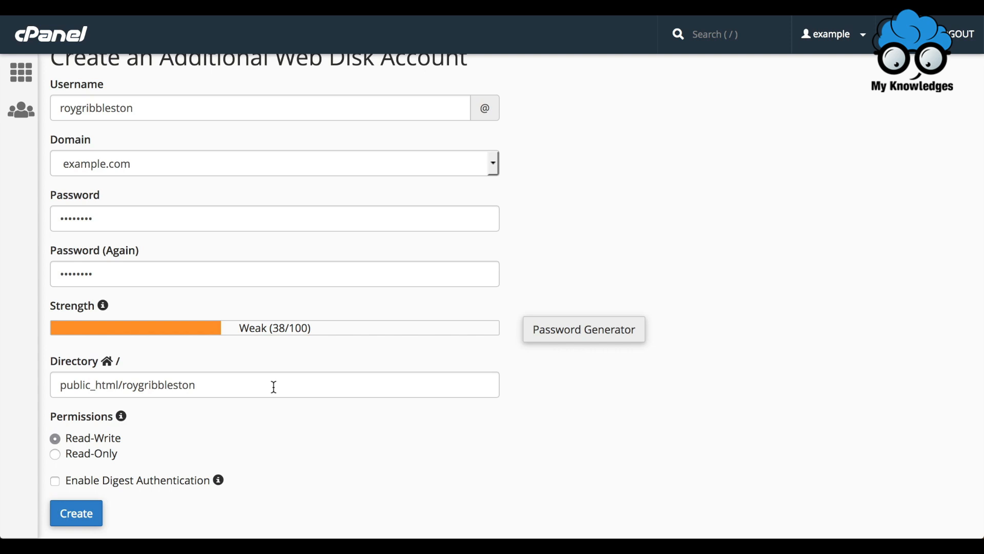
- Create the Web Disk account with Read-Write permissions on its public_html folder
left_click(101, 456)
left_click(98, 444)
left_click(86, 513)
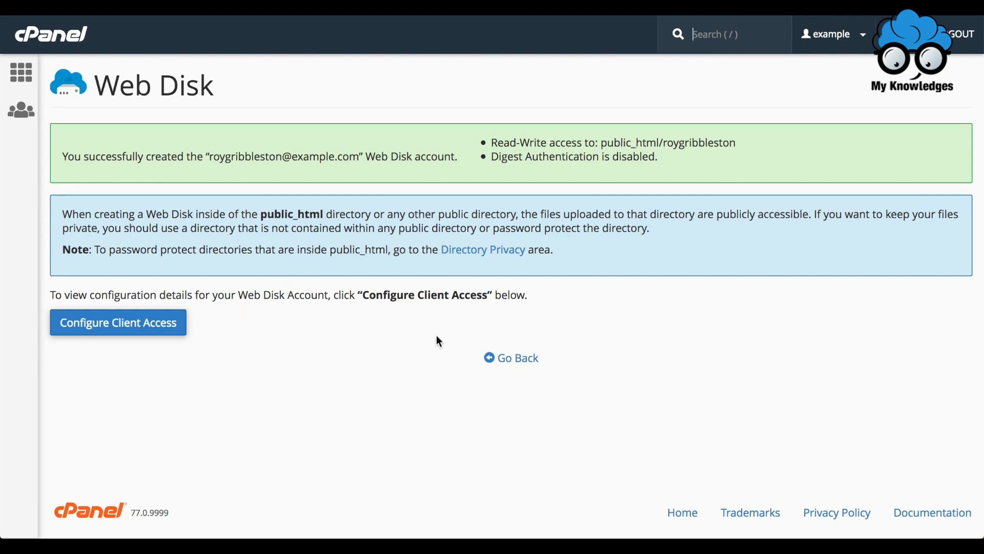
- From Manage Additional Web Disk Accounts, open the first account's empty folder in File Manager
left_click(534, 361)
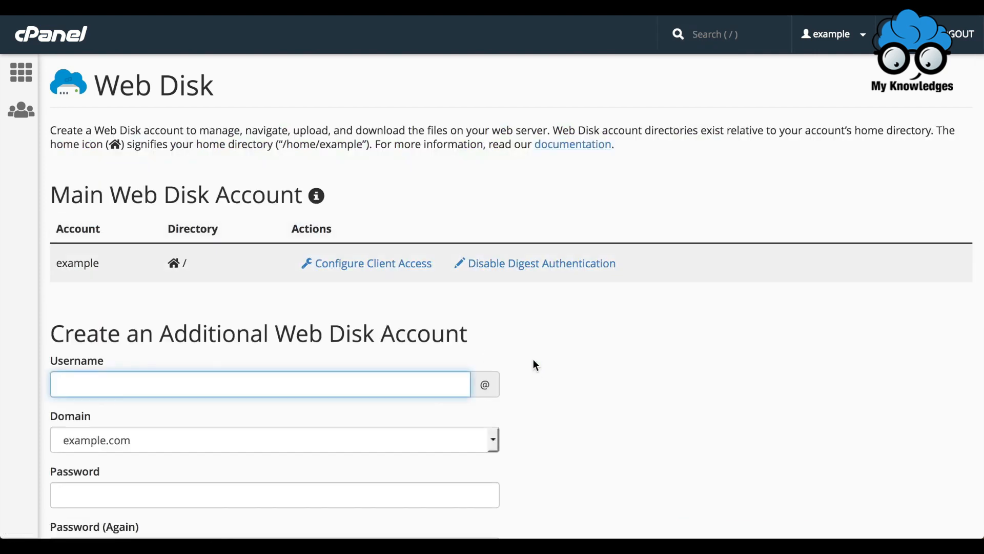
scroll(534, 363, "down", 10)
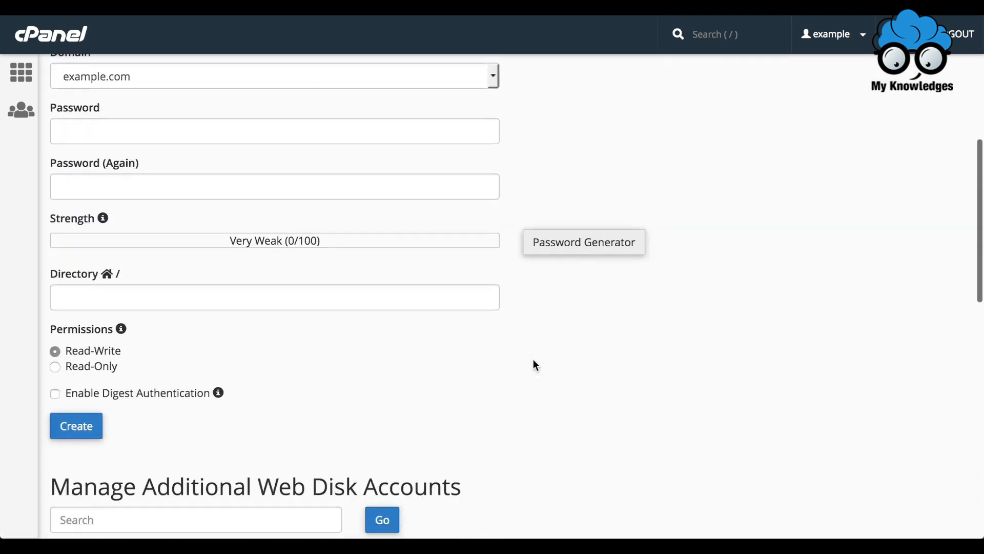
scroll(533, 359, "down", 4)
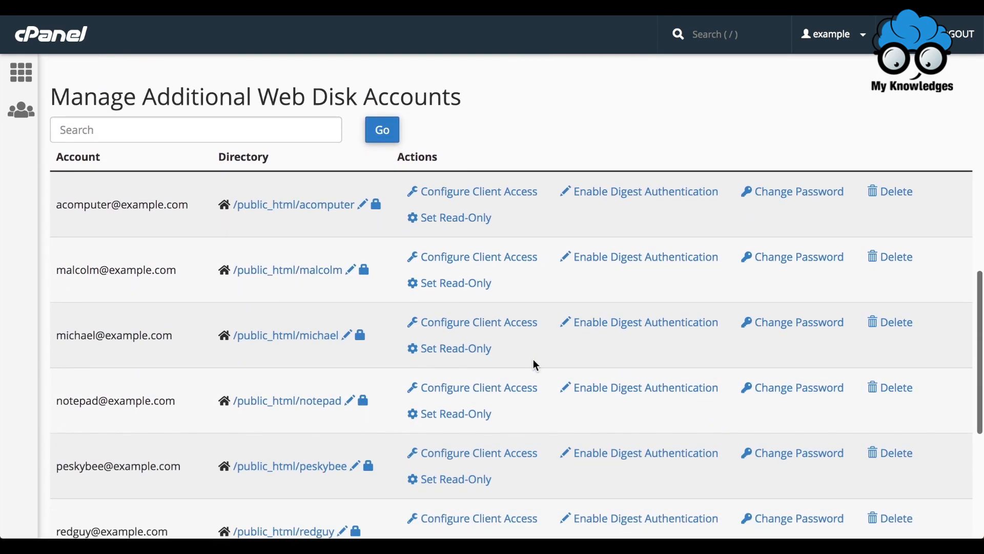
scroll(536, 364, "down", 1)
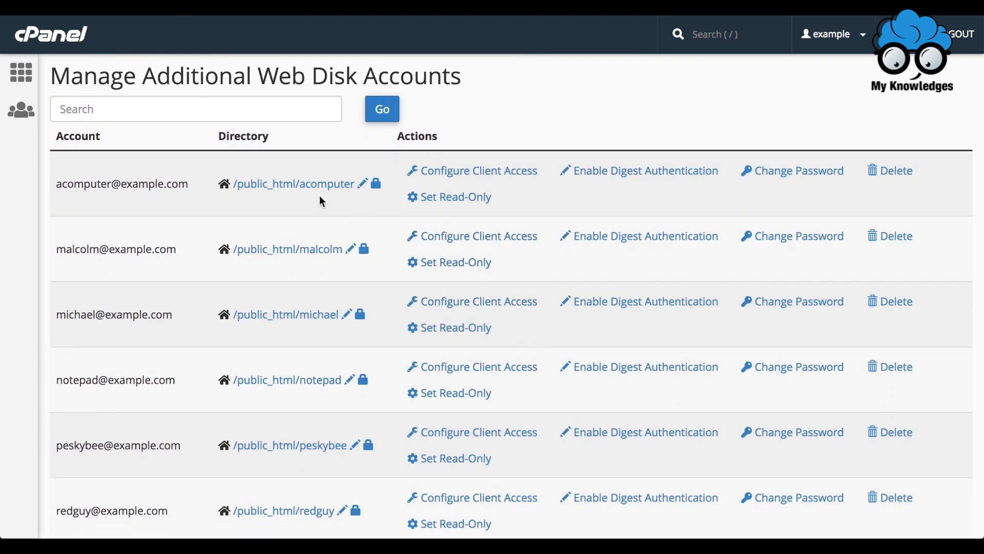
left_click(281, 184)
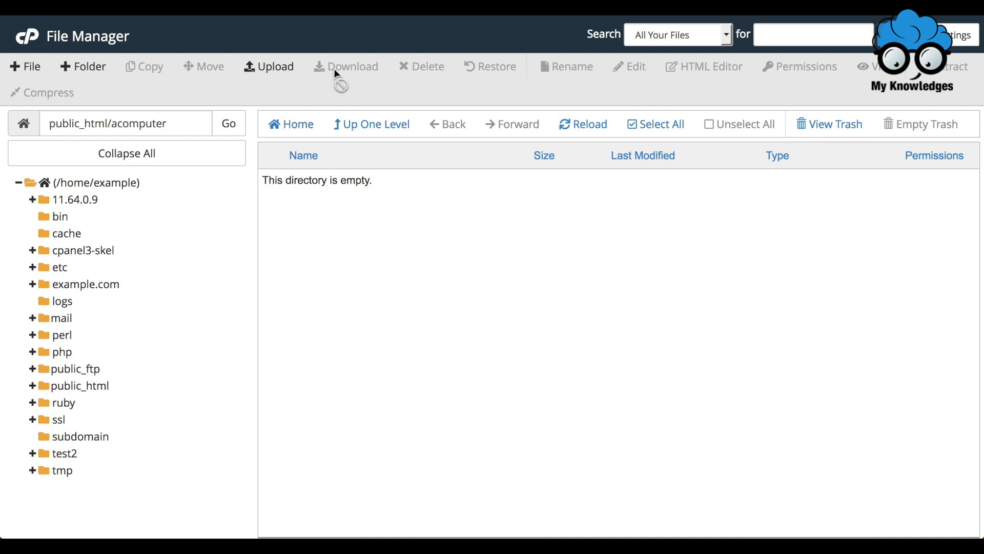
key("ctrl+w")
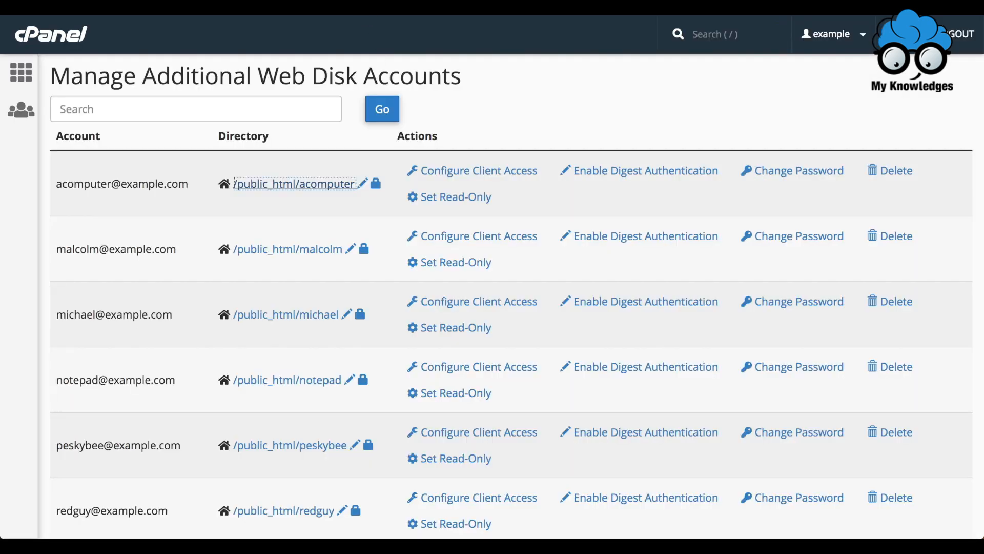
left_click(362, 182)
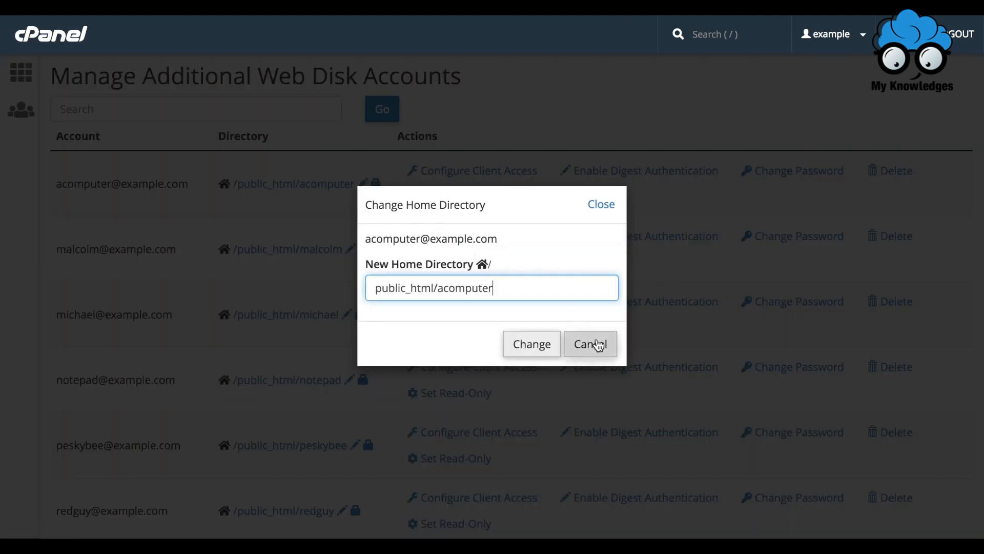
left_click(599, 345)
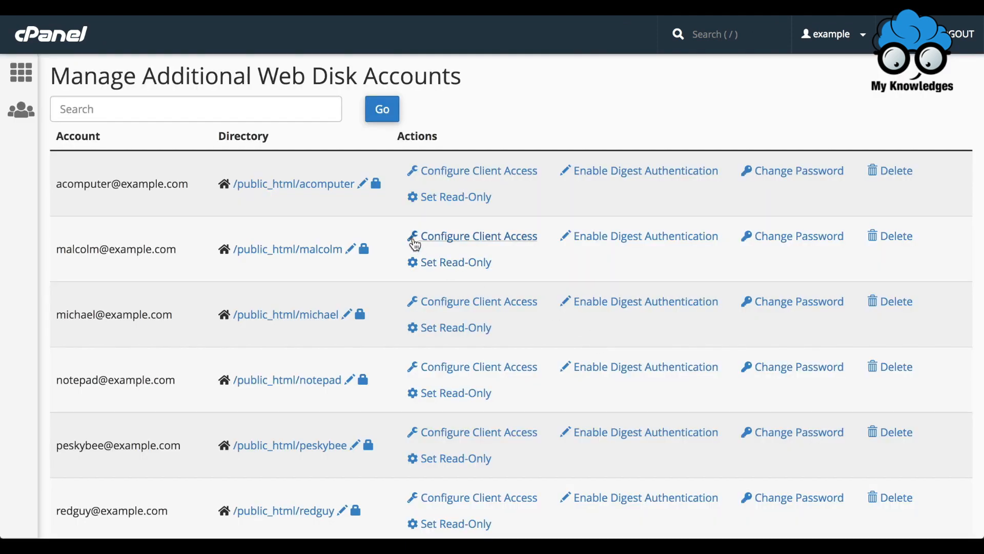
left_click(382, 184)
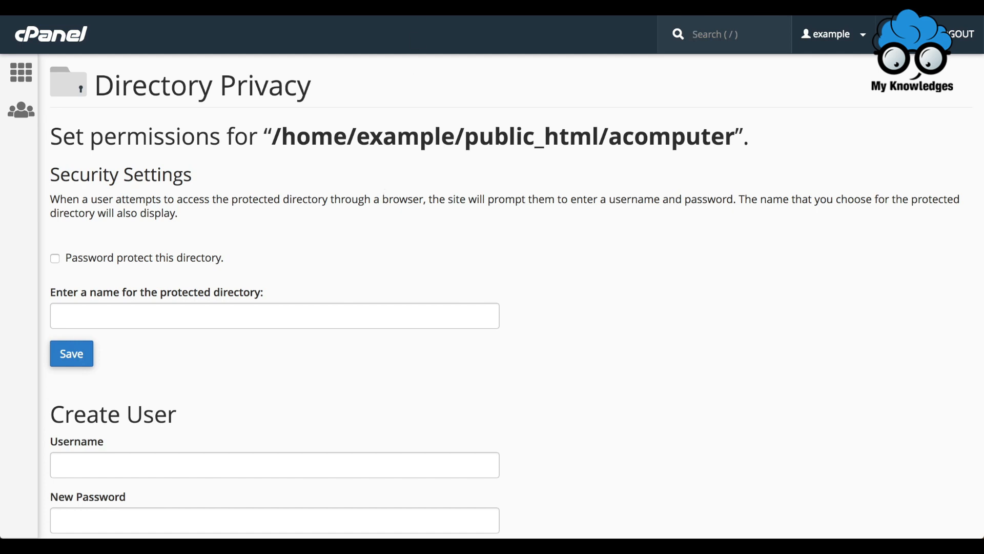
key("alt+Left")
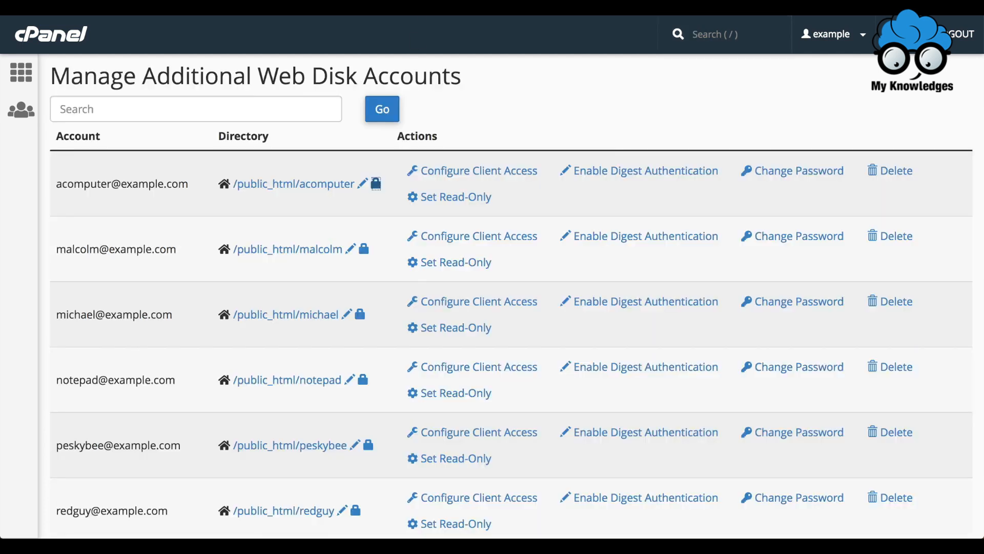
left_click(629, 174)
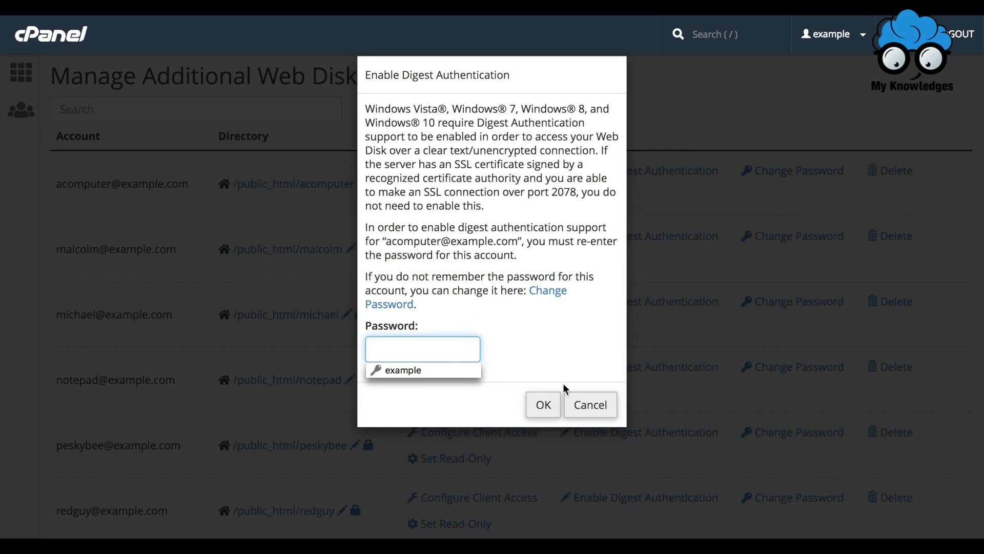
left_click(590, 404)
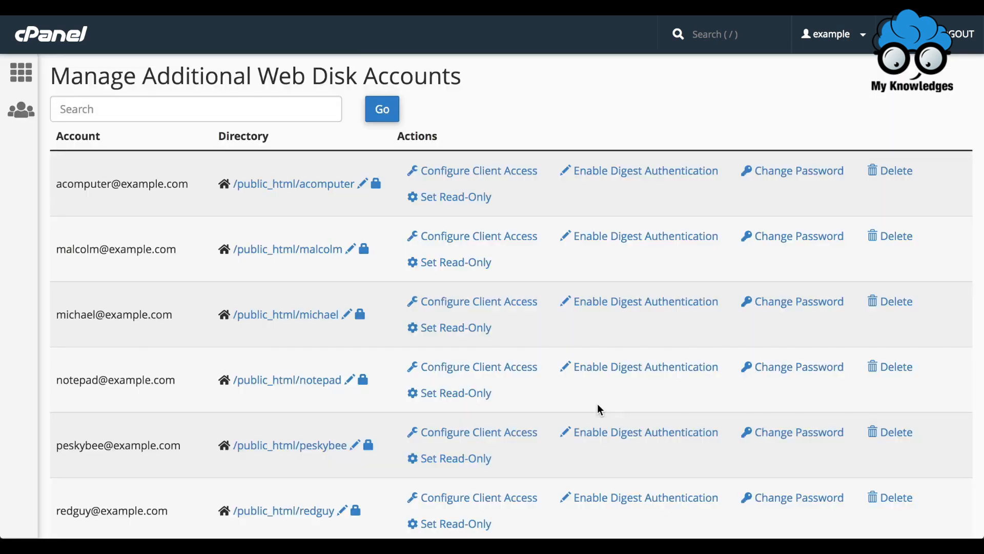
- Bring up the delete confirmation for the new Web Disk account without confirming it
left_click(789, 177)
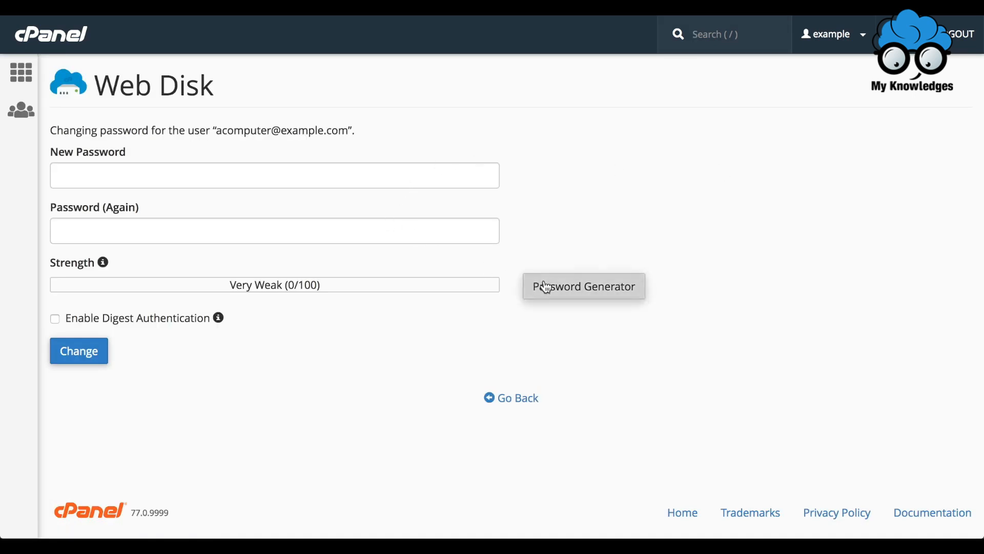
left_click(511, 399)
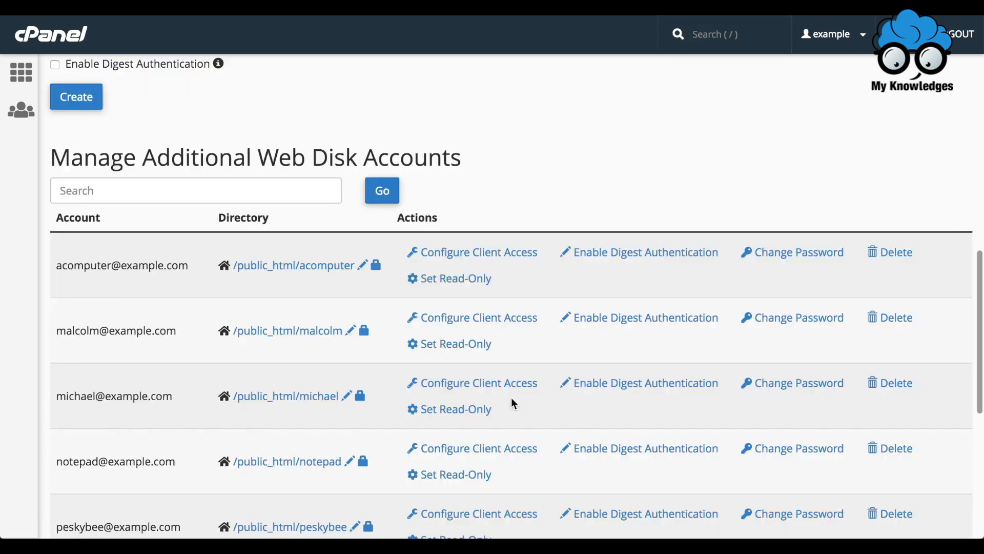
left_click(889, 252)
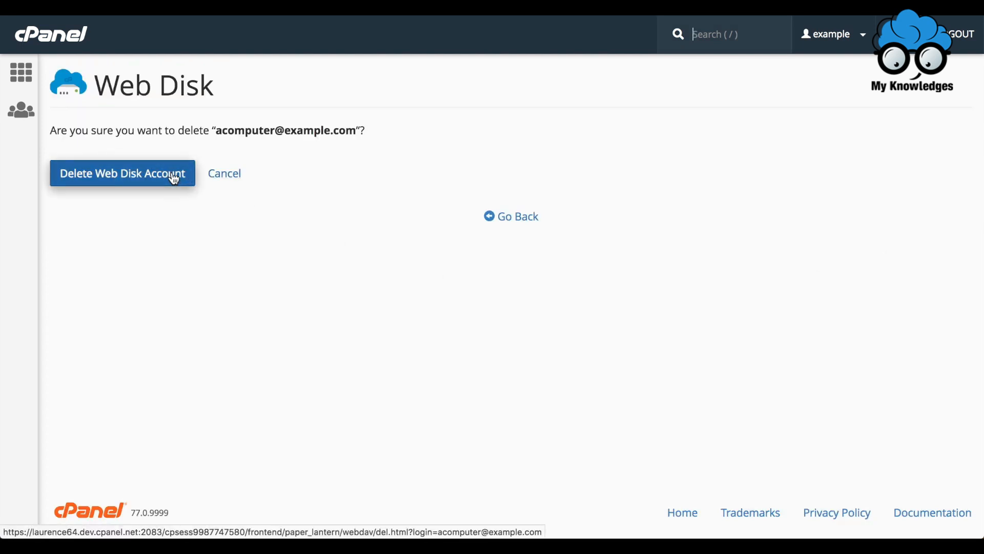
left_click(512, 224)
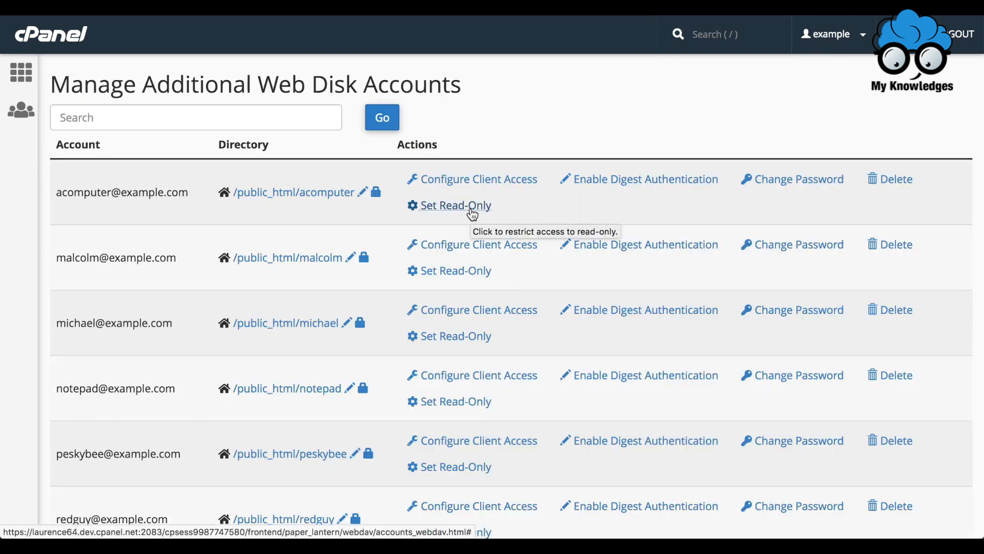
- Cancel the Set Read-Only change and open the new account's Configure Client Access page
left_click(469, 208)
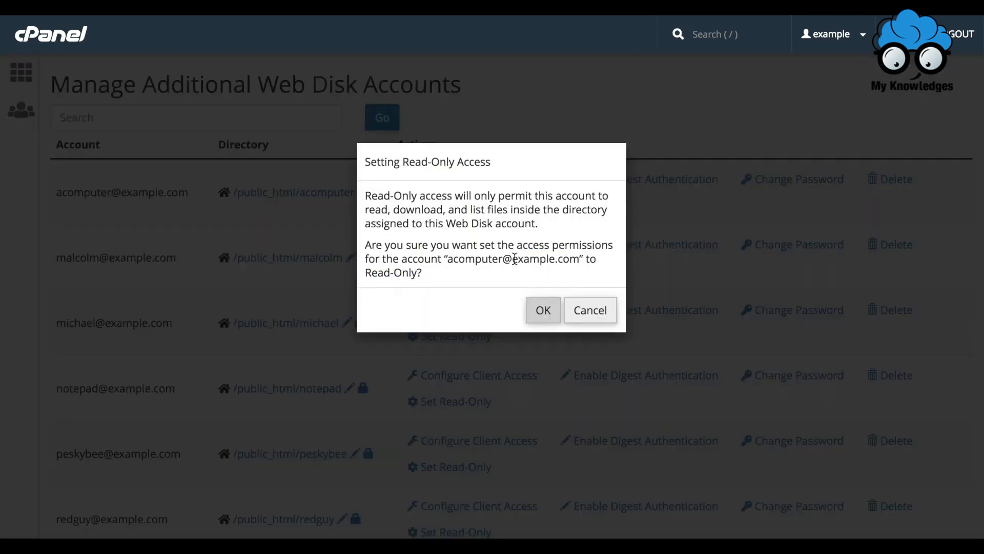
left_click(588, 311)
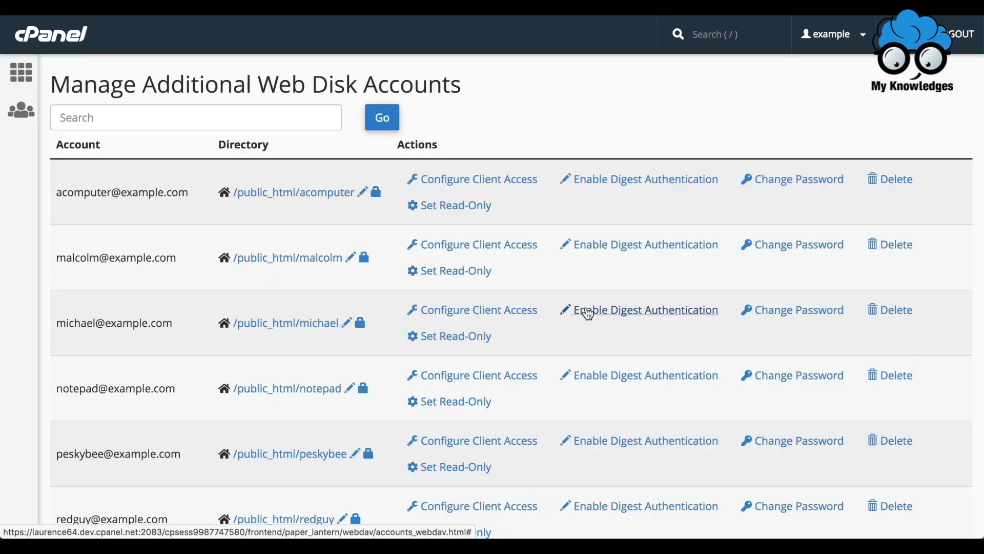
left_click(510, 181)
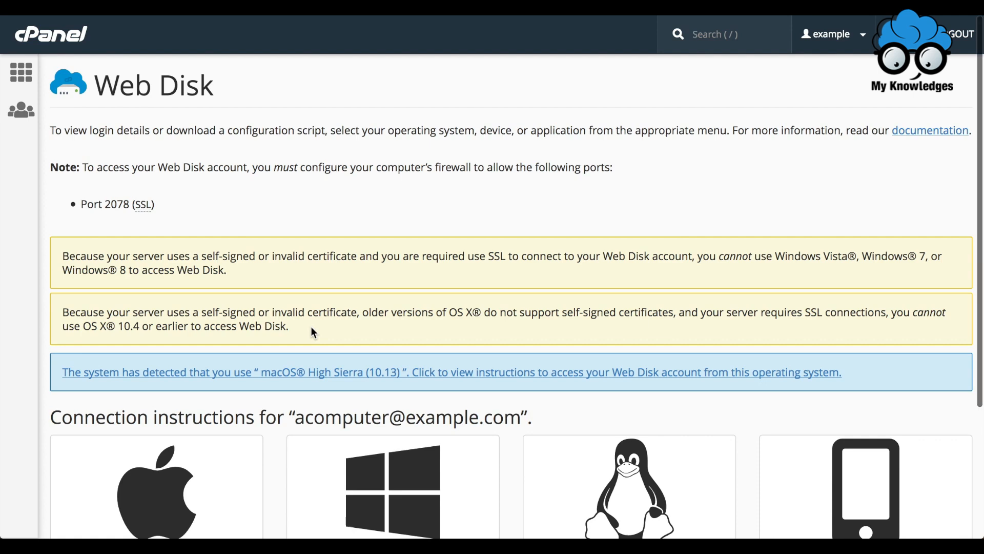
- Select macOS High Sierra (10.13) and save the Web Disk configuration script
scroll(311, 328, "down", 5)
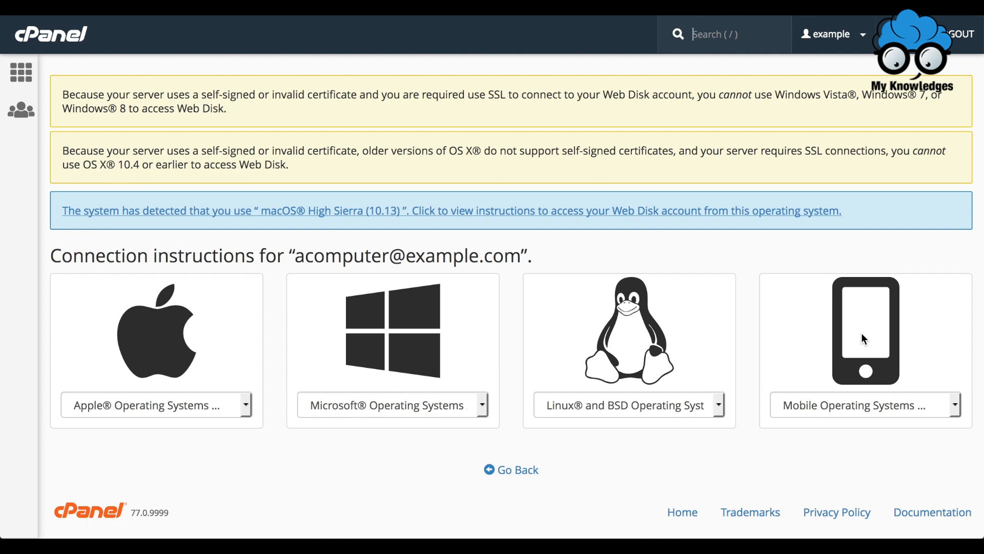
left_click(246, 401)
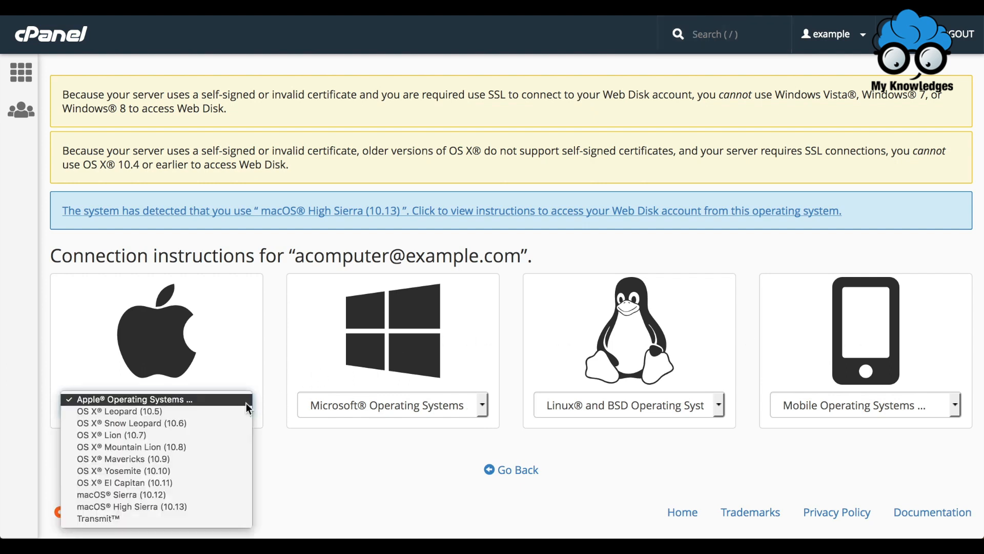
left_click(172, 506)
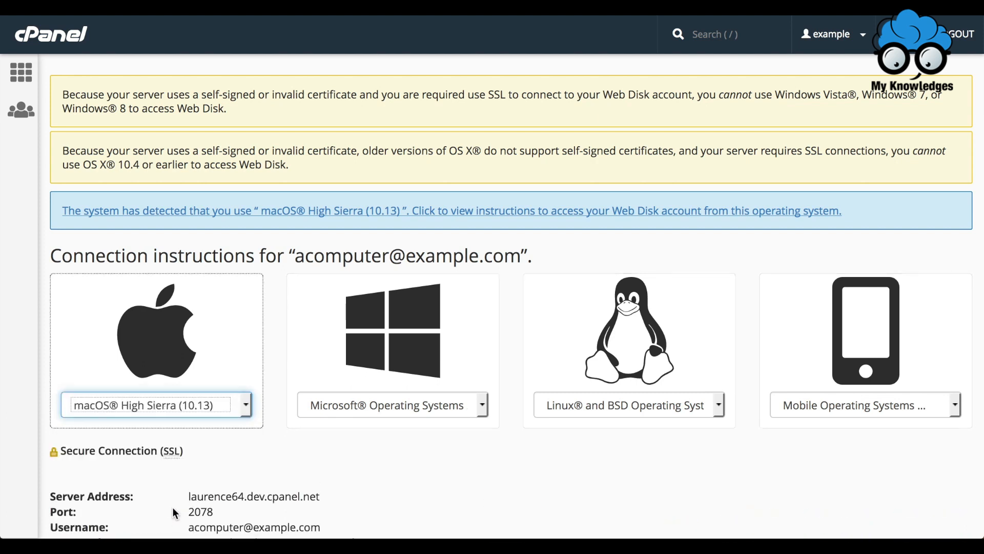
scroll(172, 506, "down", 5)
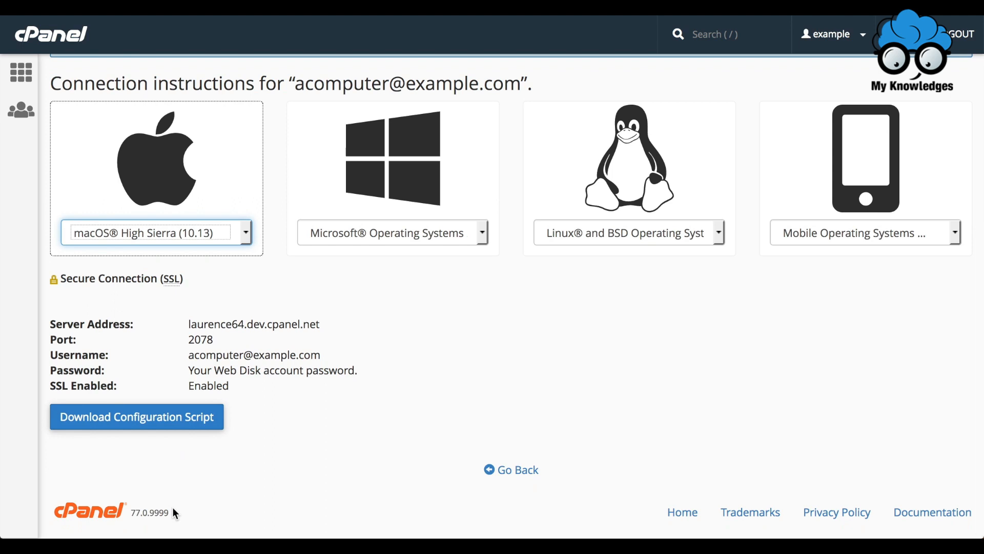
left_click(181, 419)
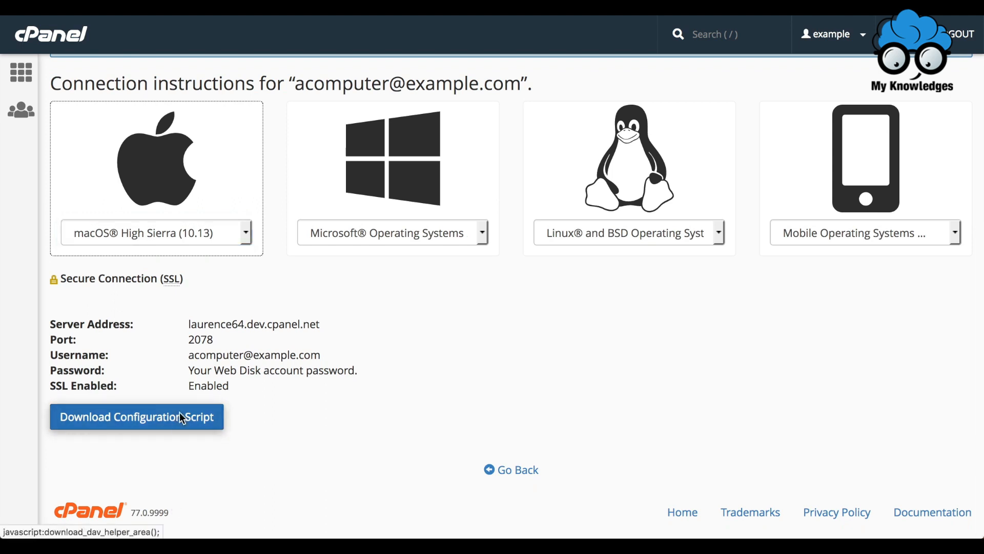
left_click(634, 370)
- Unzip Secure WebDisk.app in Downloads, run it, and accept the unverified certificate warning
left_click(860, 449)
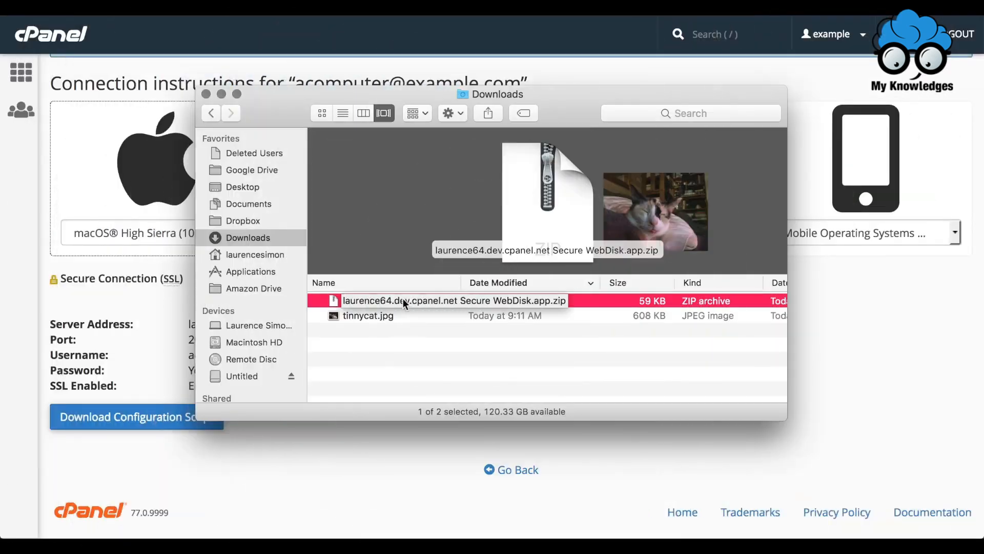
double_click(402, 300)
double_click(383, 330)
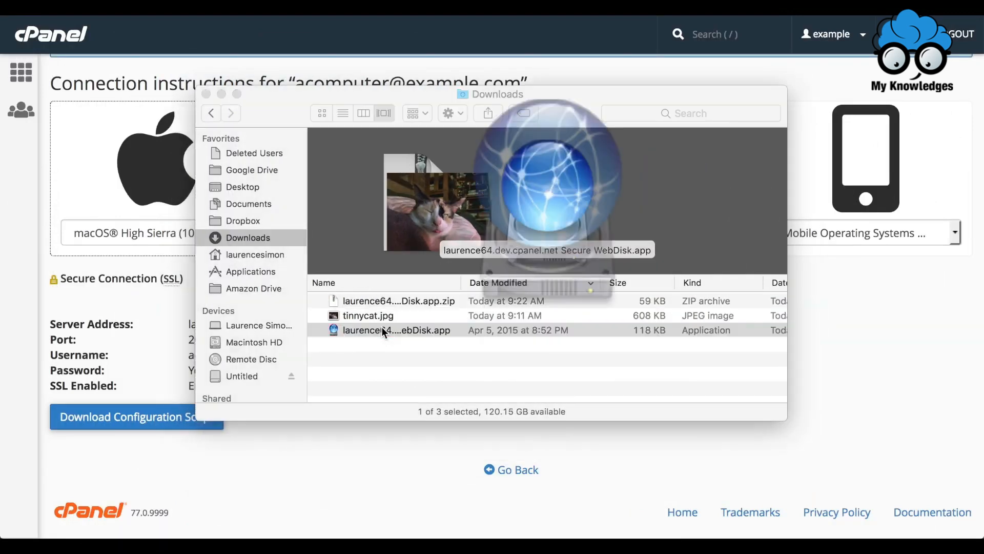
left_click(642, 153)
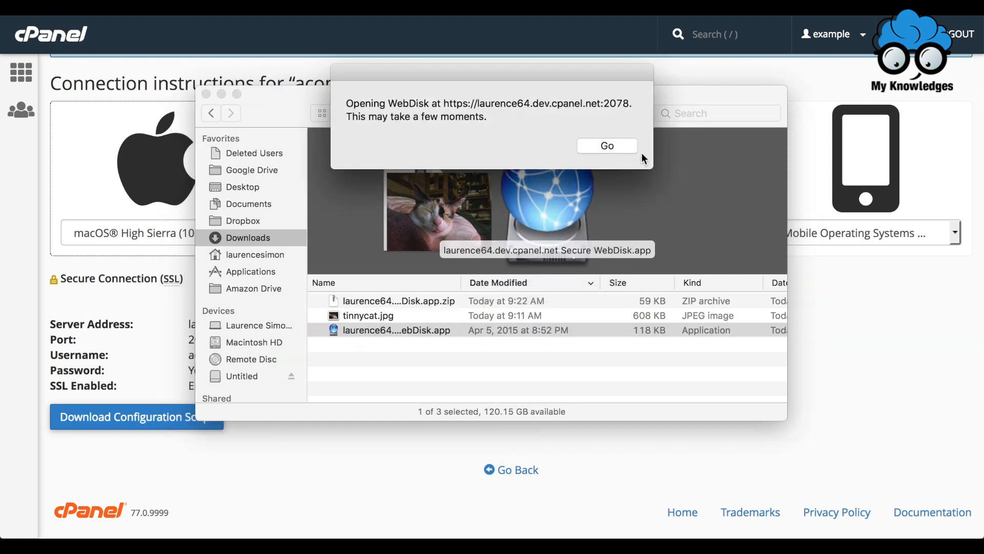
left_click(614, 148)
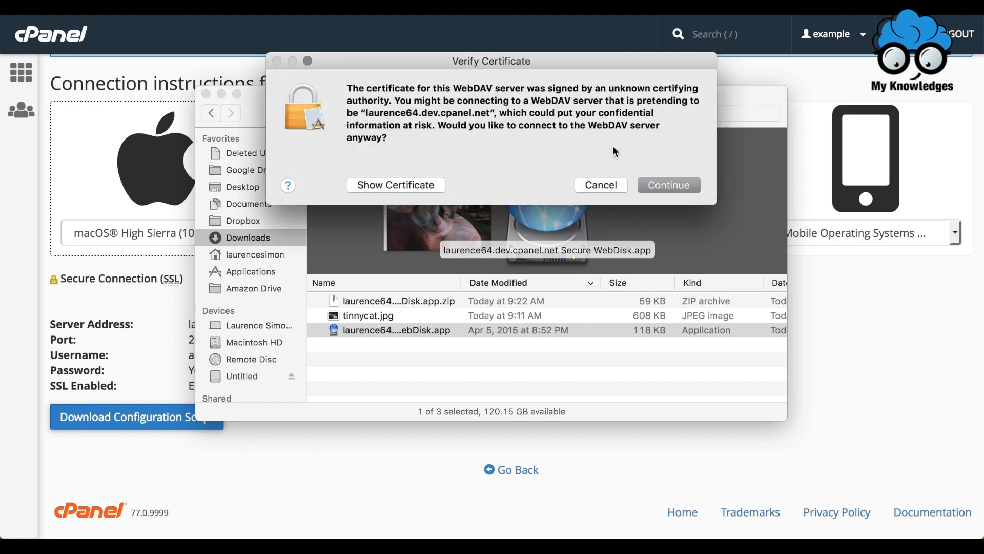
left_click(645, 186)
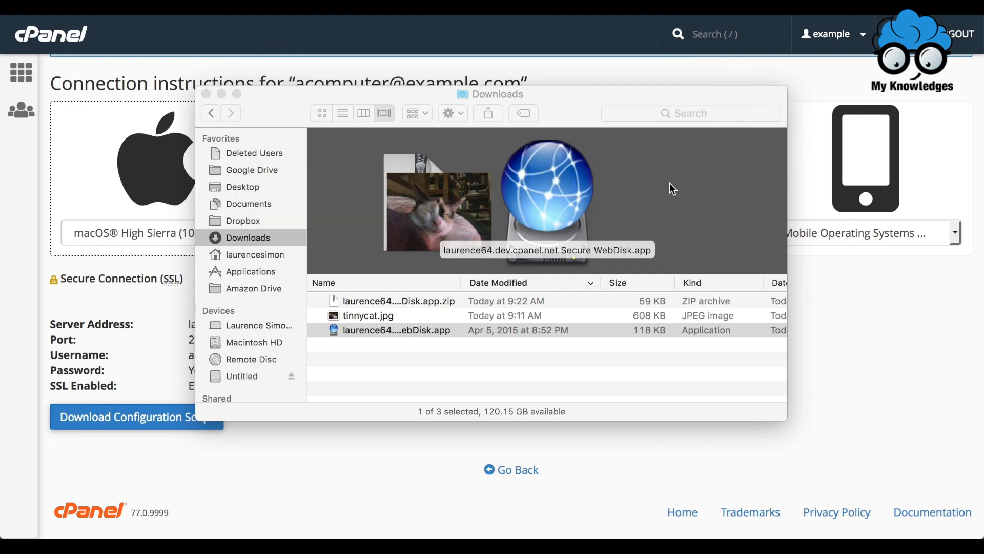
- Connect to the Web Disk with the account's e-mail-style username and password
left_click(671, 185)
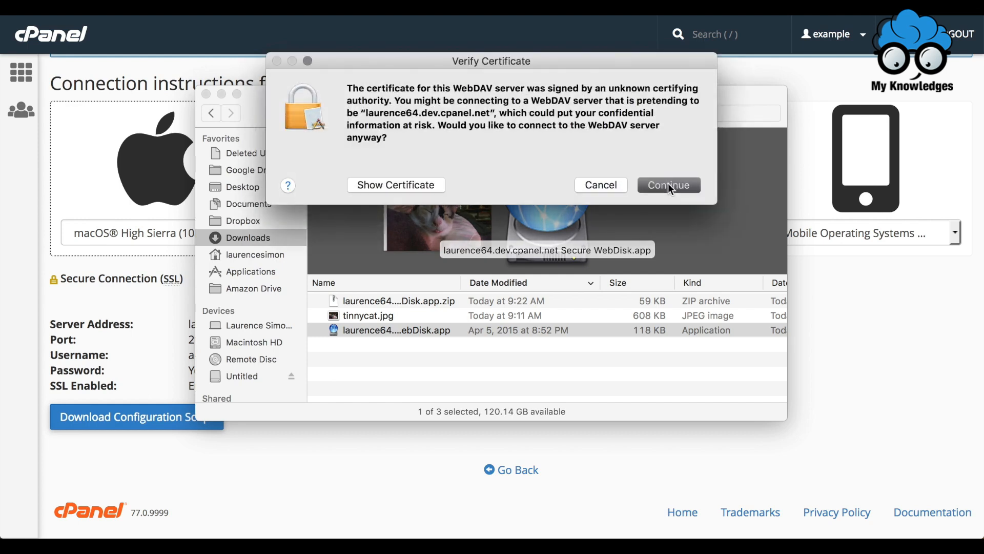
type("roygribb")
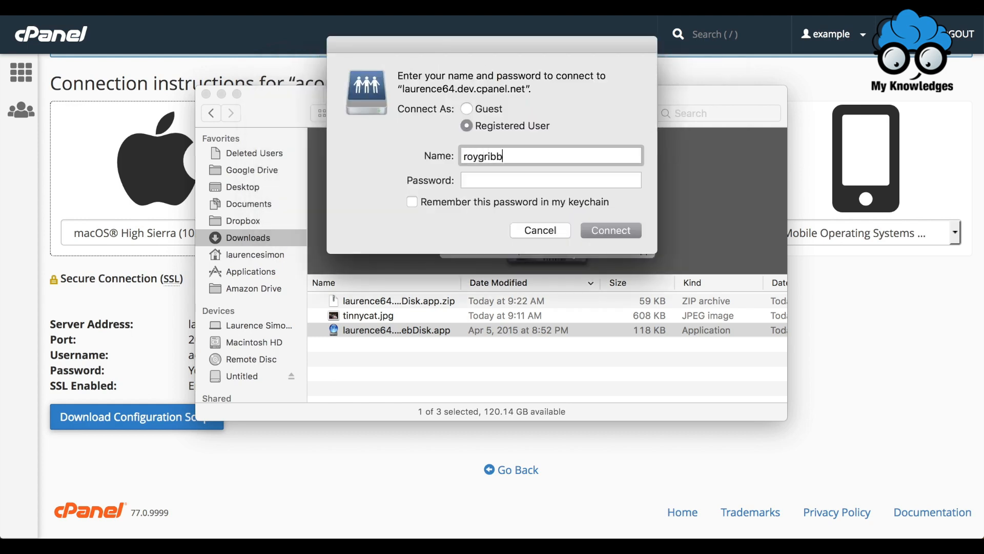
type("leston@example.com")
key("Tab")
type("••••••••")
left_click(604, 232)
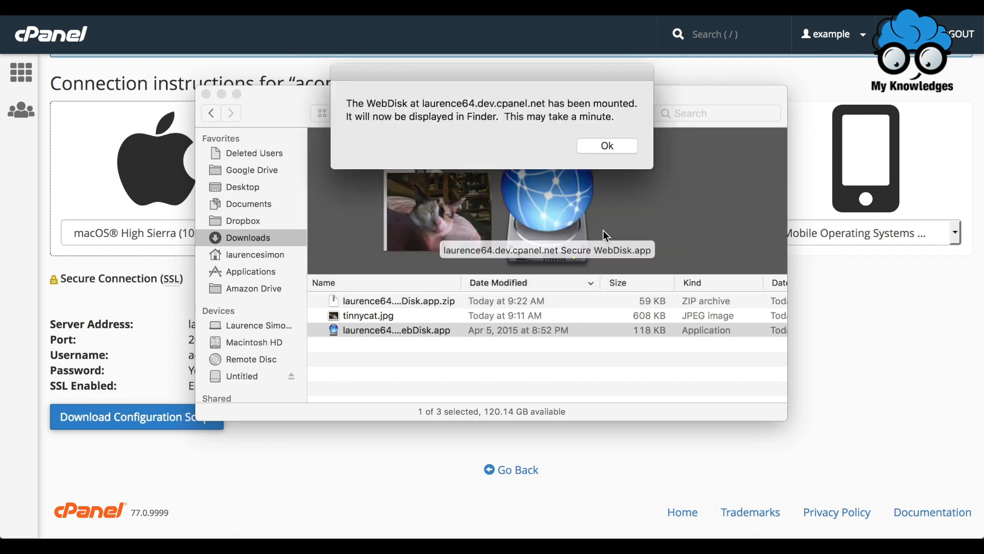
- Copy tinnycat.jpg from Downloads into the mounted Web Disk window
left_click(608, 145)
left_click_drag(607, 144, 788, 185)
left_click_drag(364, 313, 673, 408)
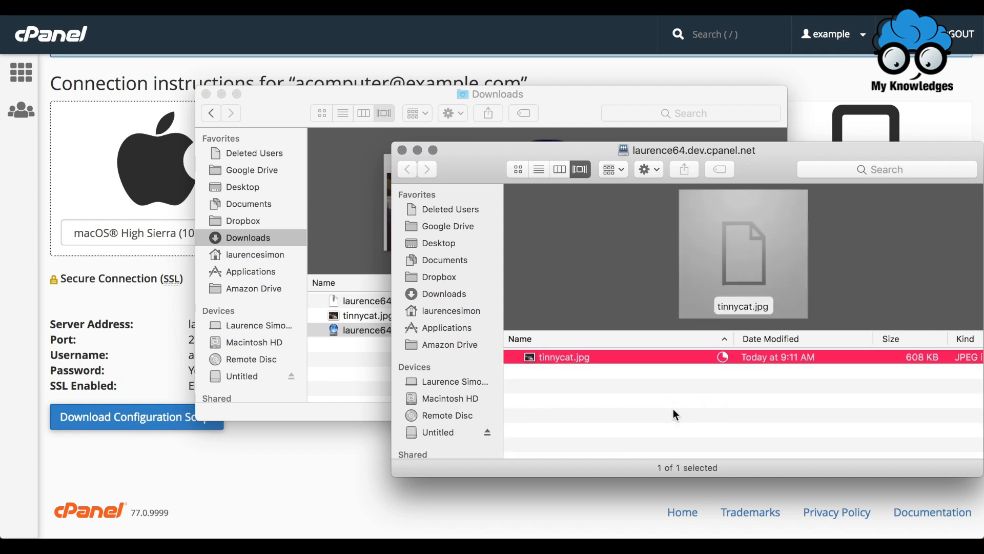